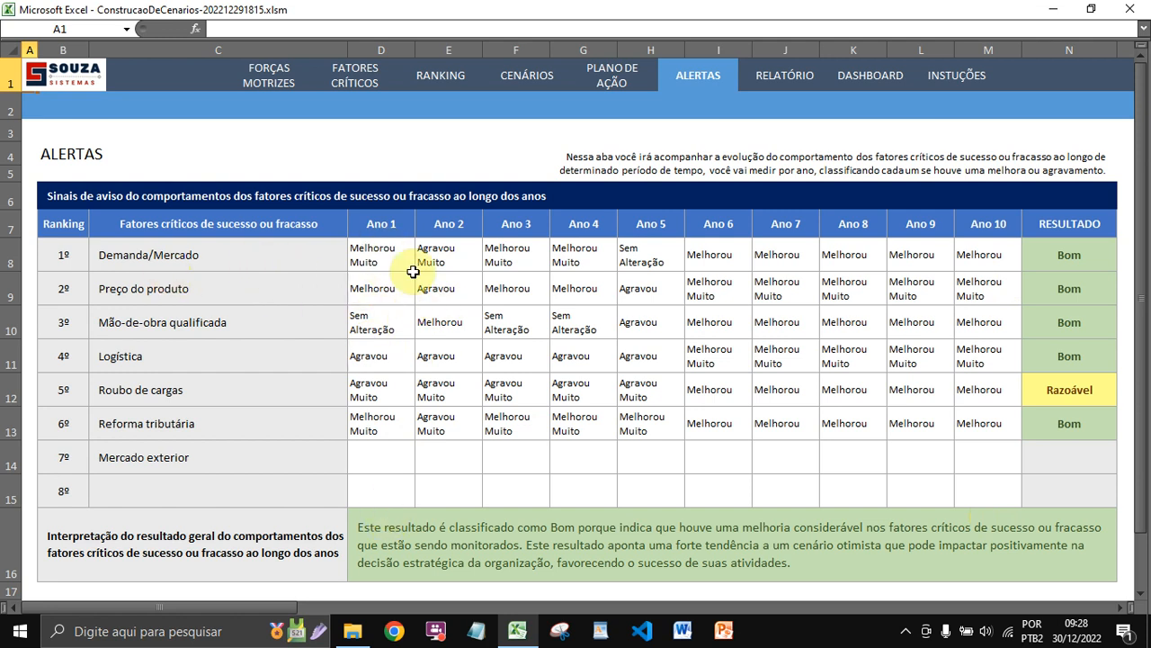
# Check the rating options available for Demanda/Mercado in Ano 1 without changing the rating
pyautogui.click(369, 257)
pyautogui.click(422, 262)
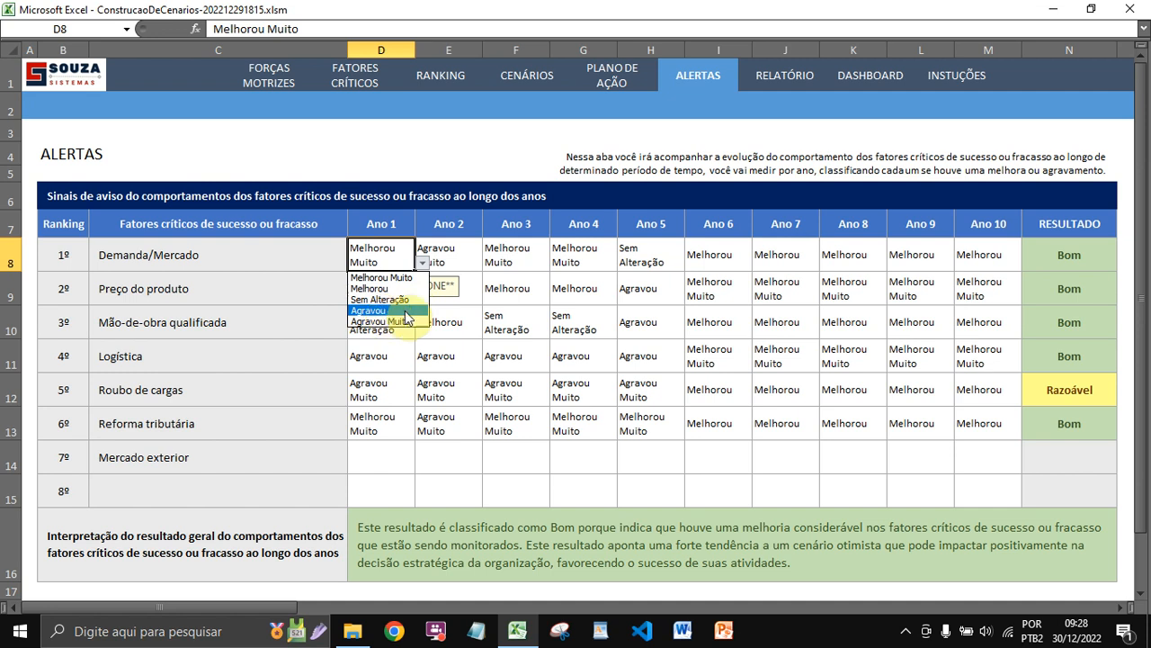
pyautogui.click(396, 253)
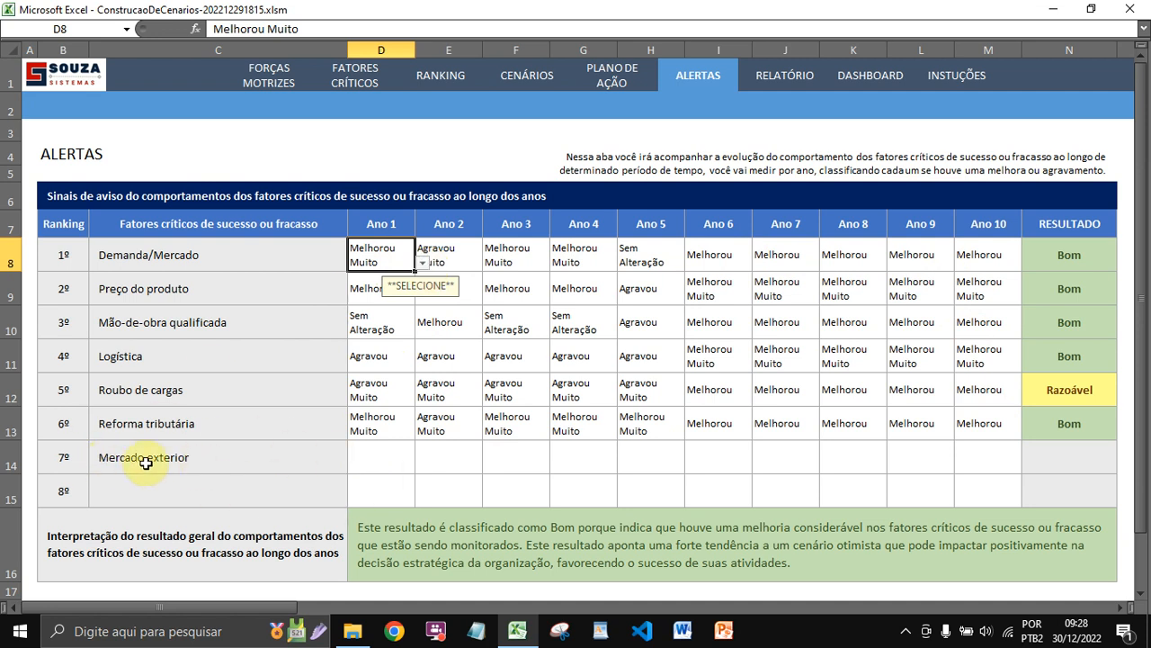
# Rate Mercado exterior as Sem Alteração in Ano 1, Melhorou in Ano 2 and Agravou in Ano 3
pyautogui.click(375, 468)
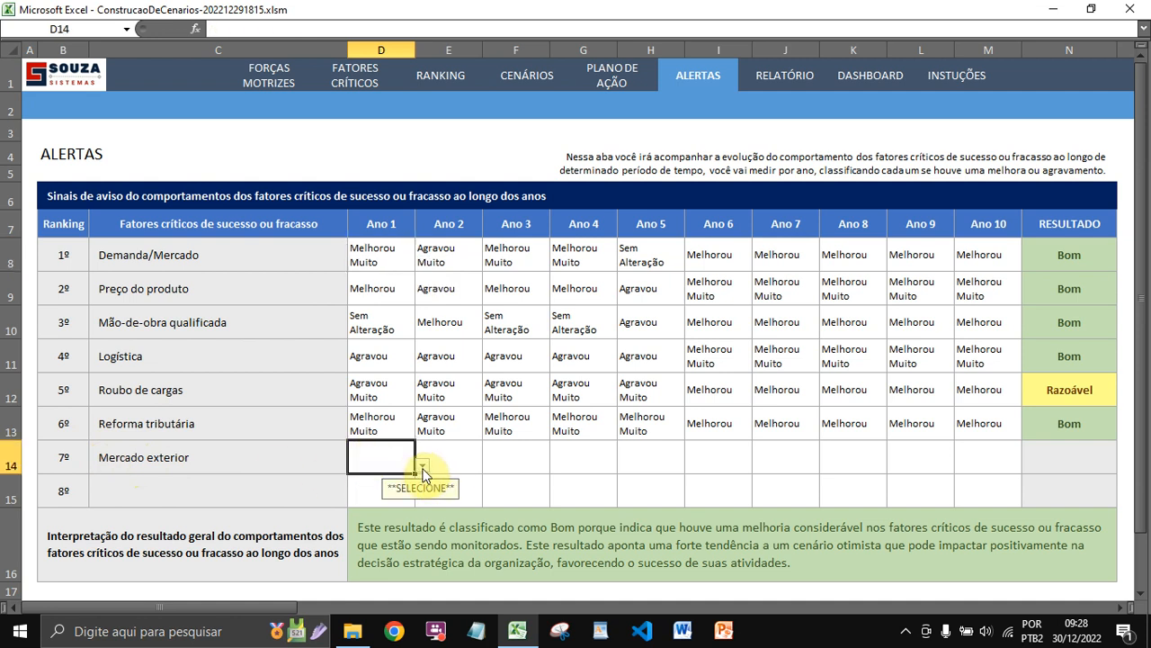
pyautogui.click(422, 468)
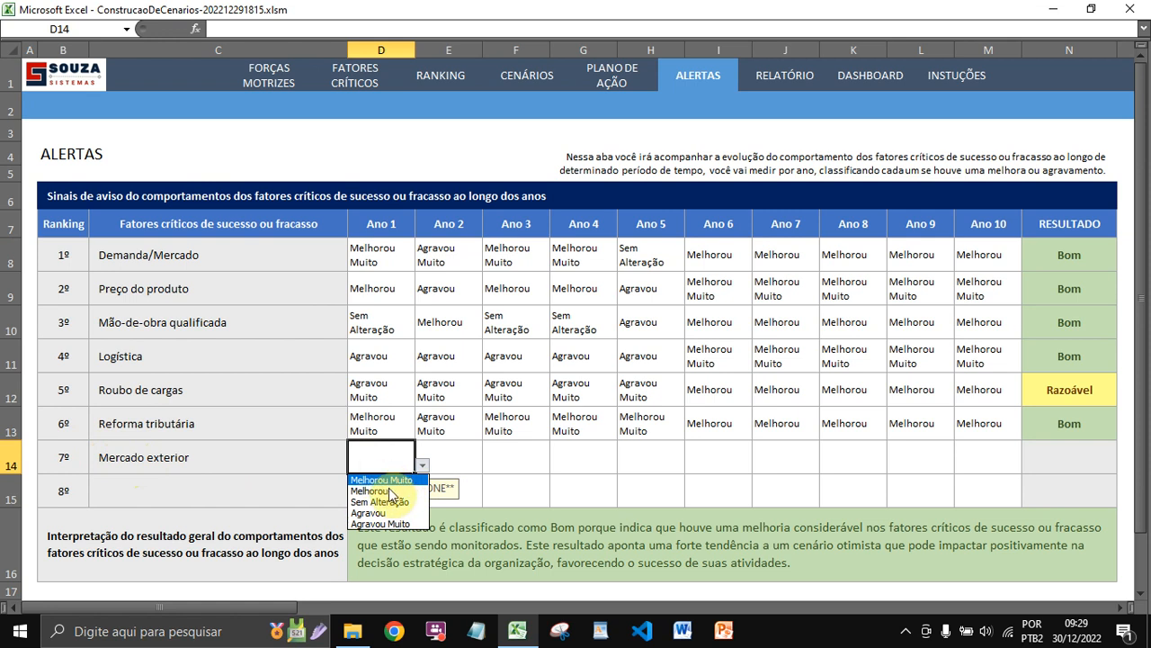
pyautogui.click(380, 502)
pyautogui.click(457, 460)
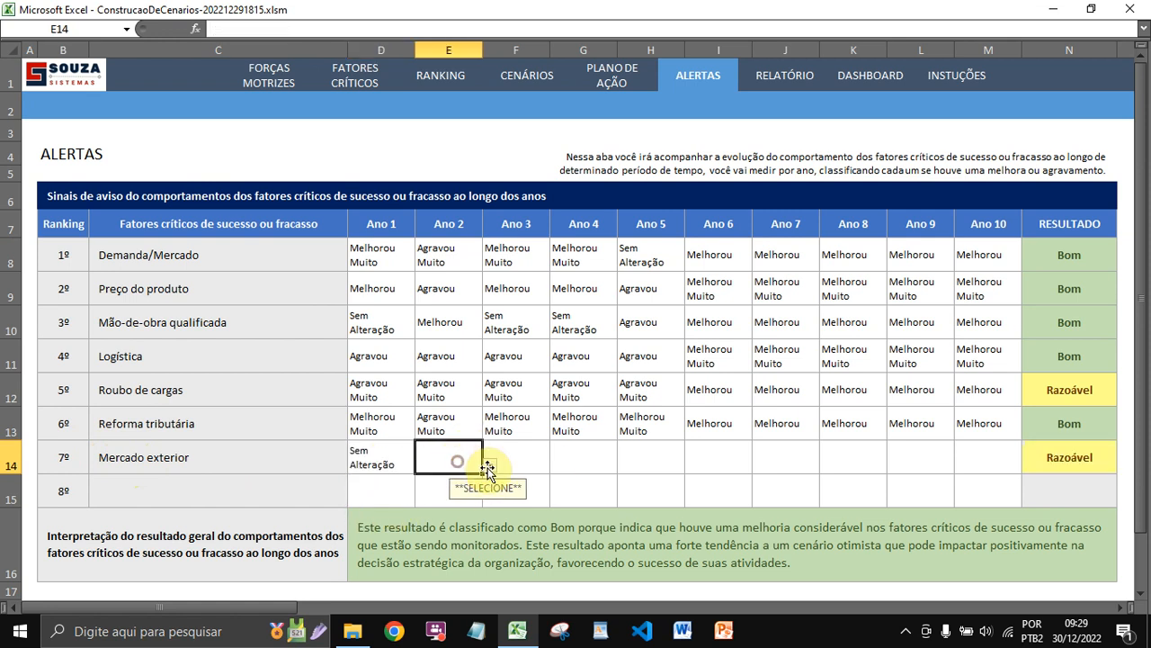
pyautogui.click(486, 466)
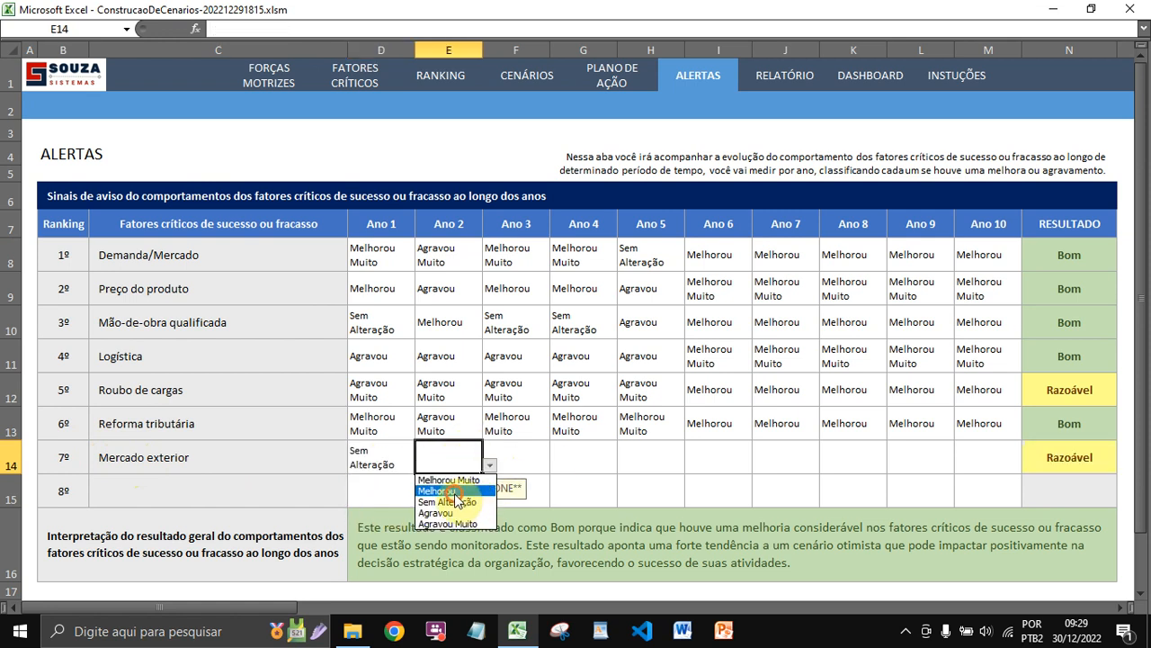
pyautogui.click(438, 491)
pyautogui.click(515, 457)
pyautogui.click(557, 465)
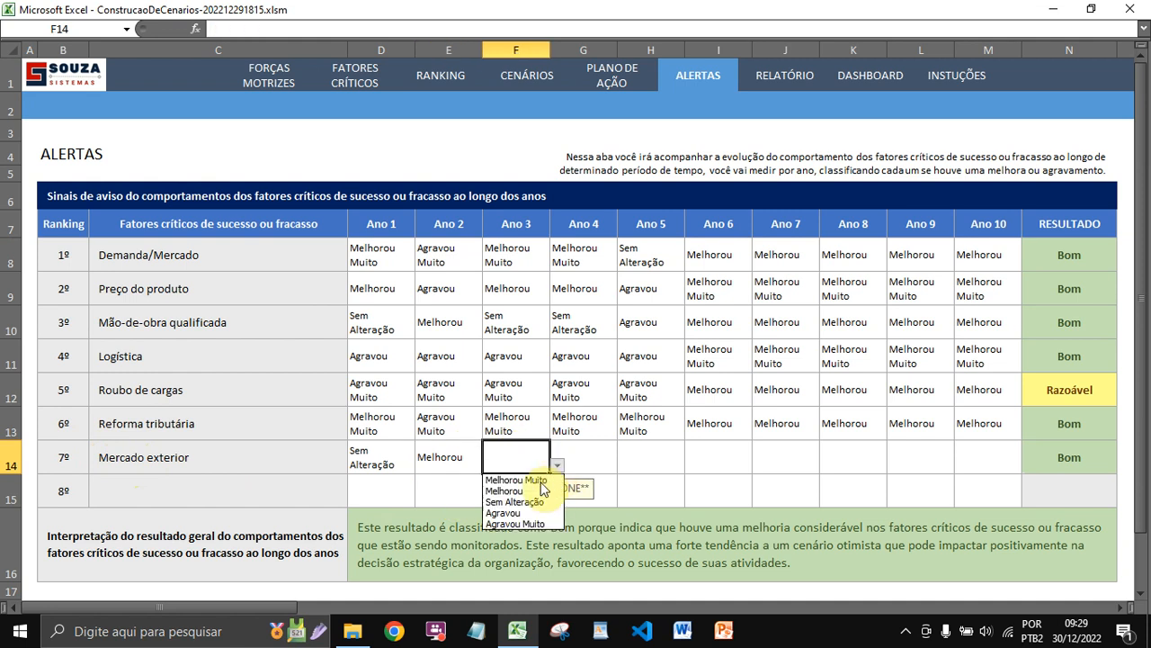
pyautogui.click(511, 513)
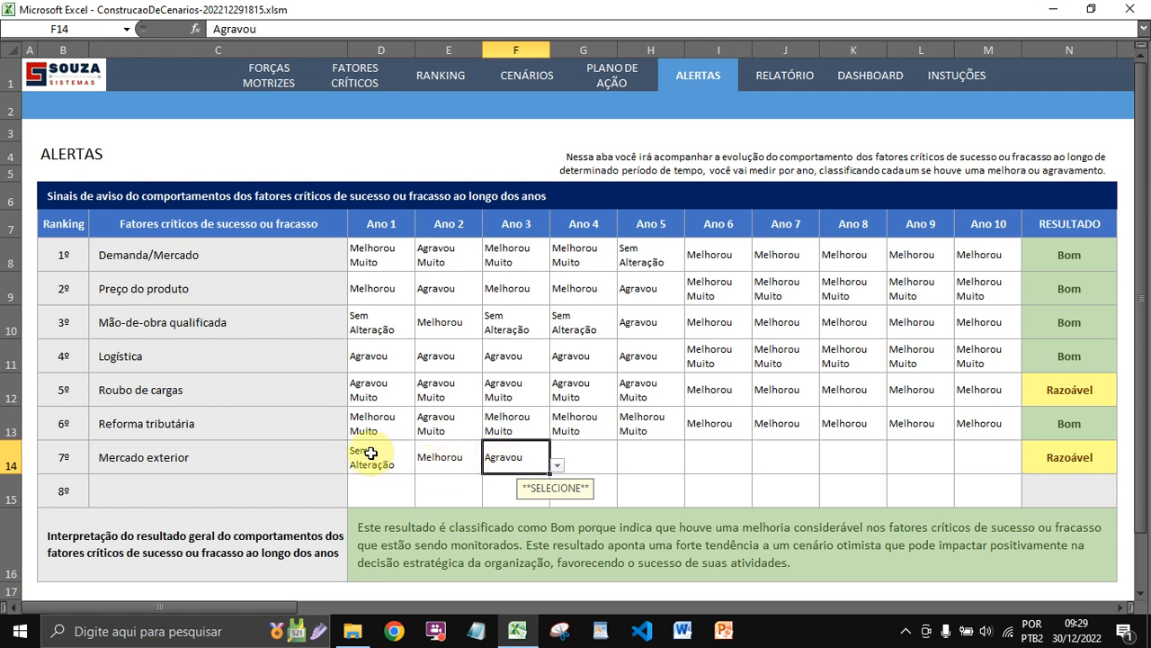
# Rate Mercado exterior as Melhorou in Ano 4 and Melhorou Muito in Ano 5
pyautogui.click(594, 464)
pyautogui.click(624, 465)
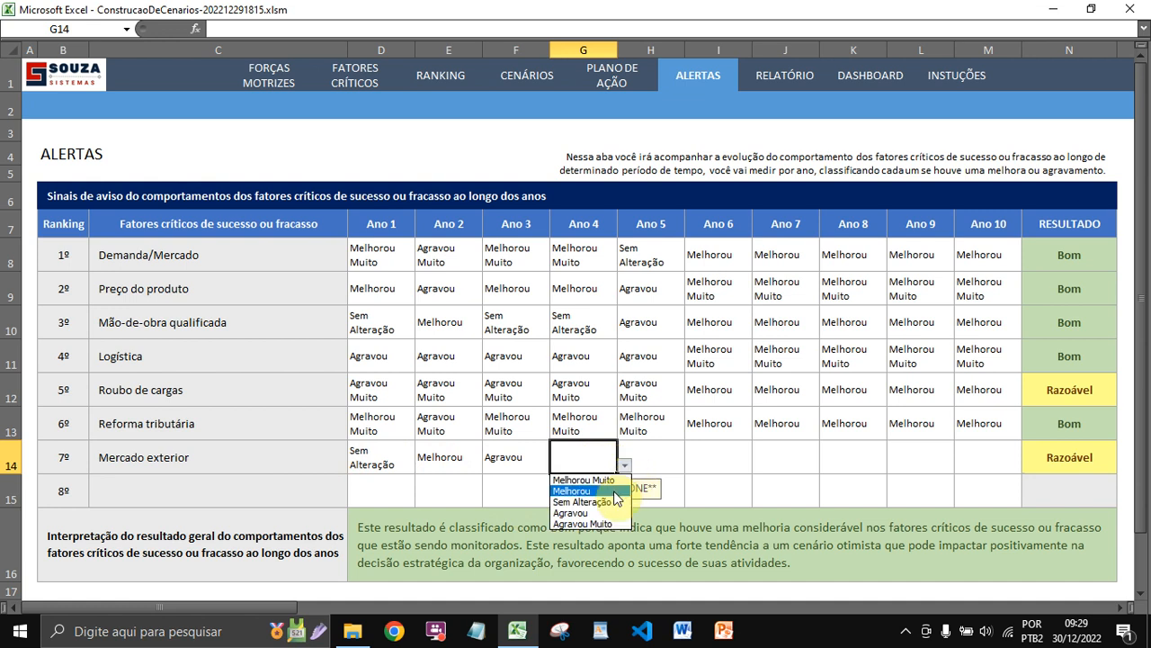
pyautogui.click(574, 493)
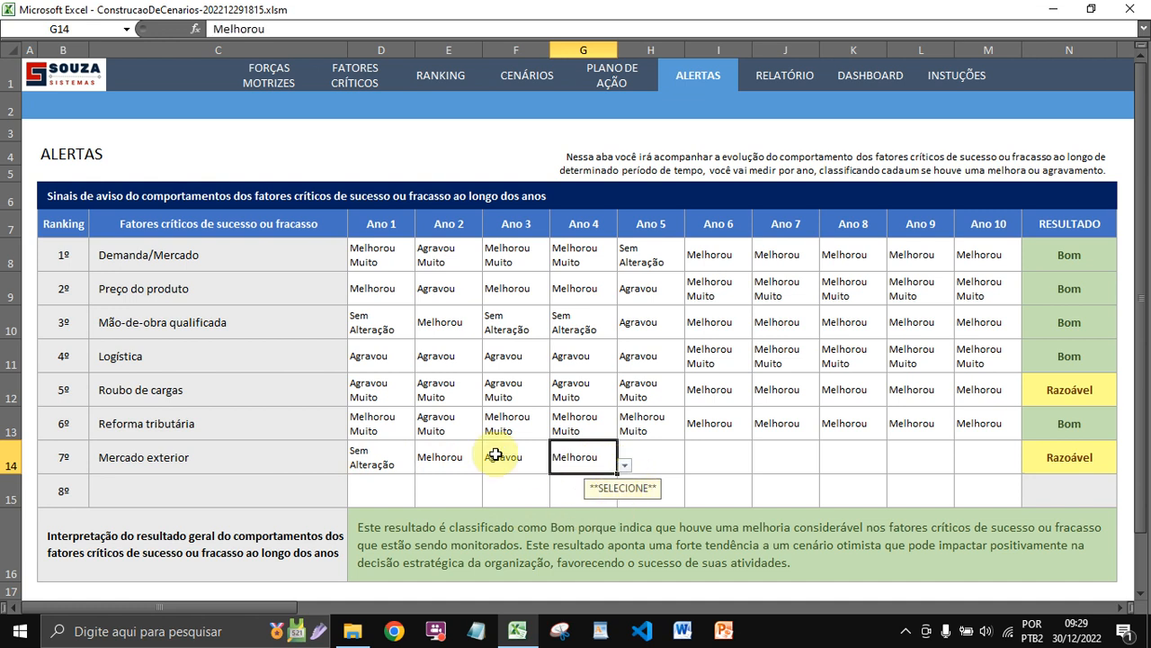
pyautogui.click(663, 459)
pyautogui.click(692, 466)
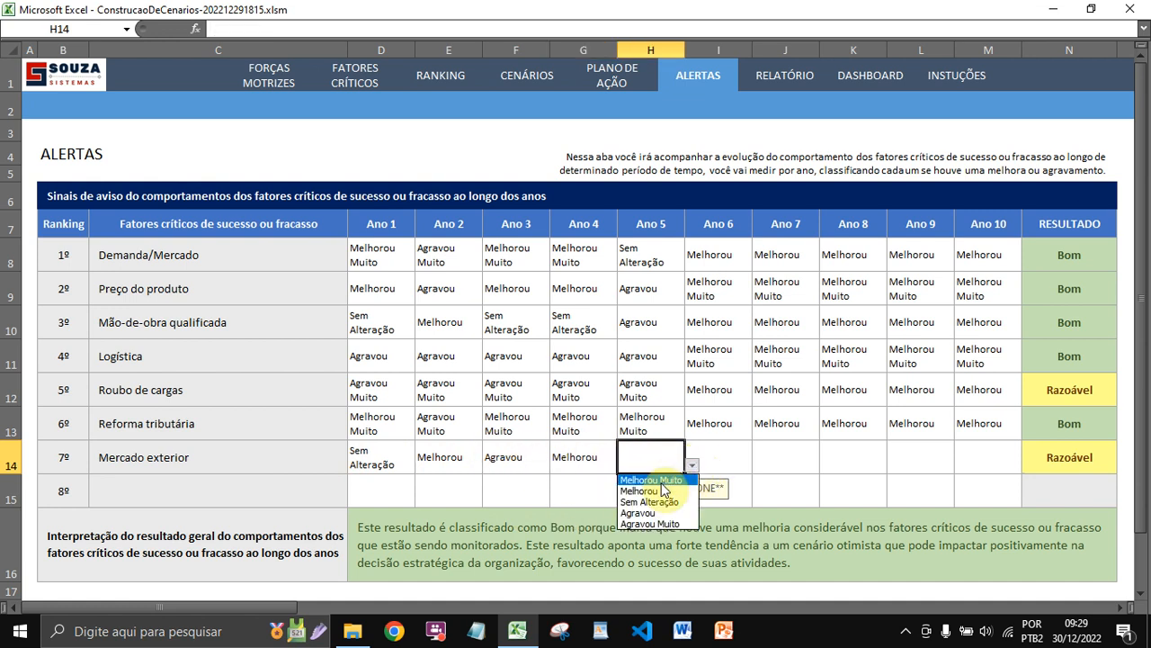
pyautogui.click(666, 480)
# Rate Mercado exterior as Melhorou in Ano 6 and fill that rating across through Ano 10
pyautogui.click(735, 465)
pyautogui.click(756, 468)
pyautogui.click(715, 491)
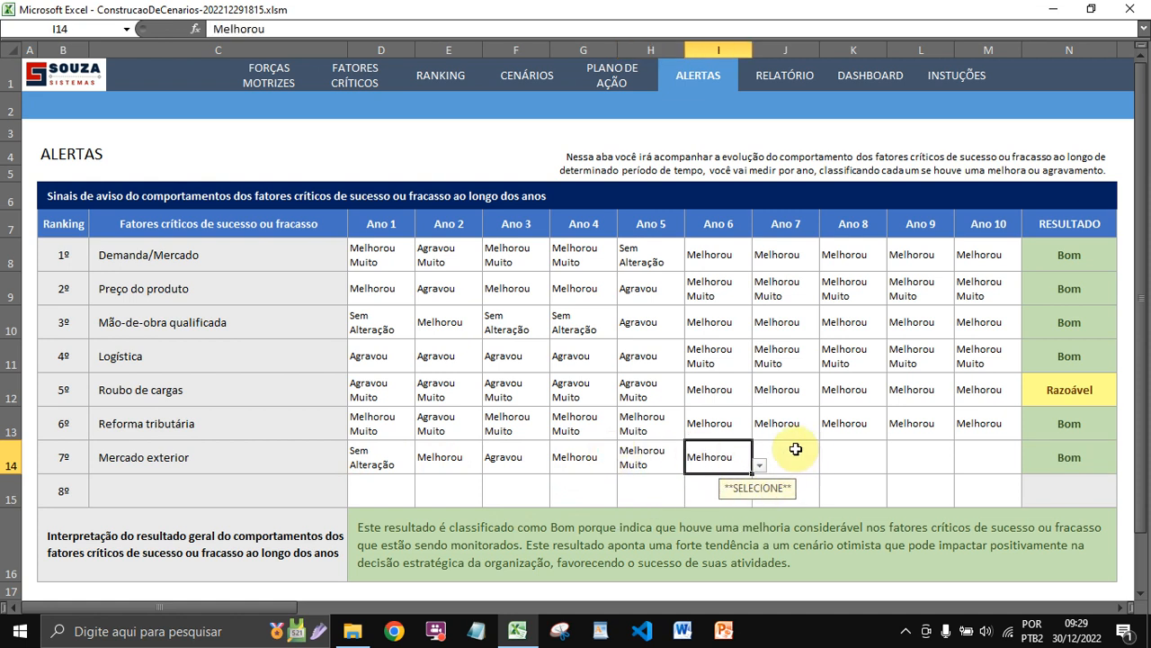
pyautogui.moveTo(754, 474); pyautogui.dragTo(1010, 471)
pyautogui.click(703, 457)
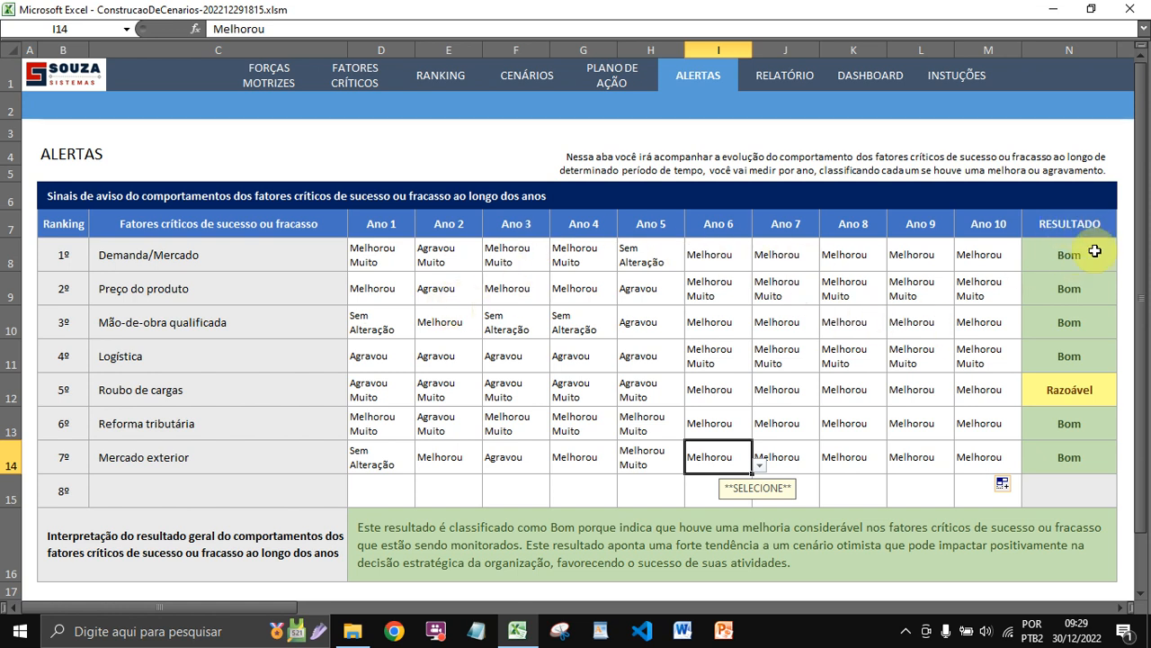
# Review the list of possible ratings for Demanda/Mercado in Ano 1 again, keeping the current choice
pyautogui.click(396, 256)
pyautogui.click(422, 262)
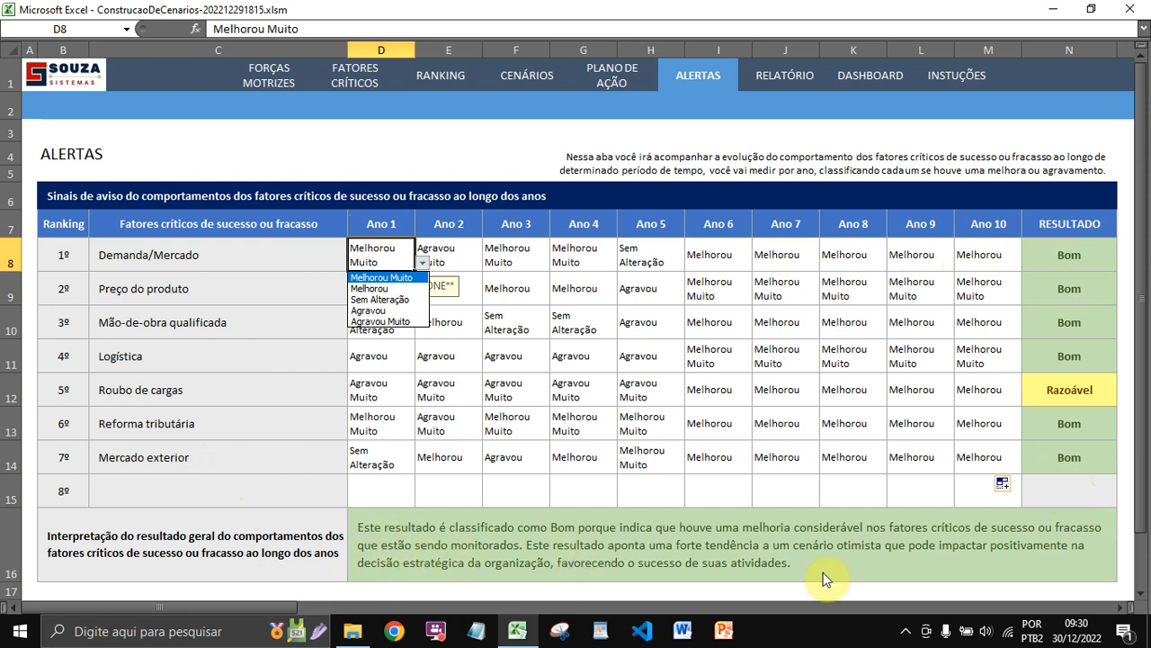
pyautogui.press('Escape')
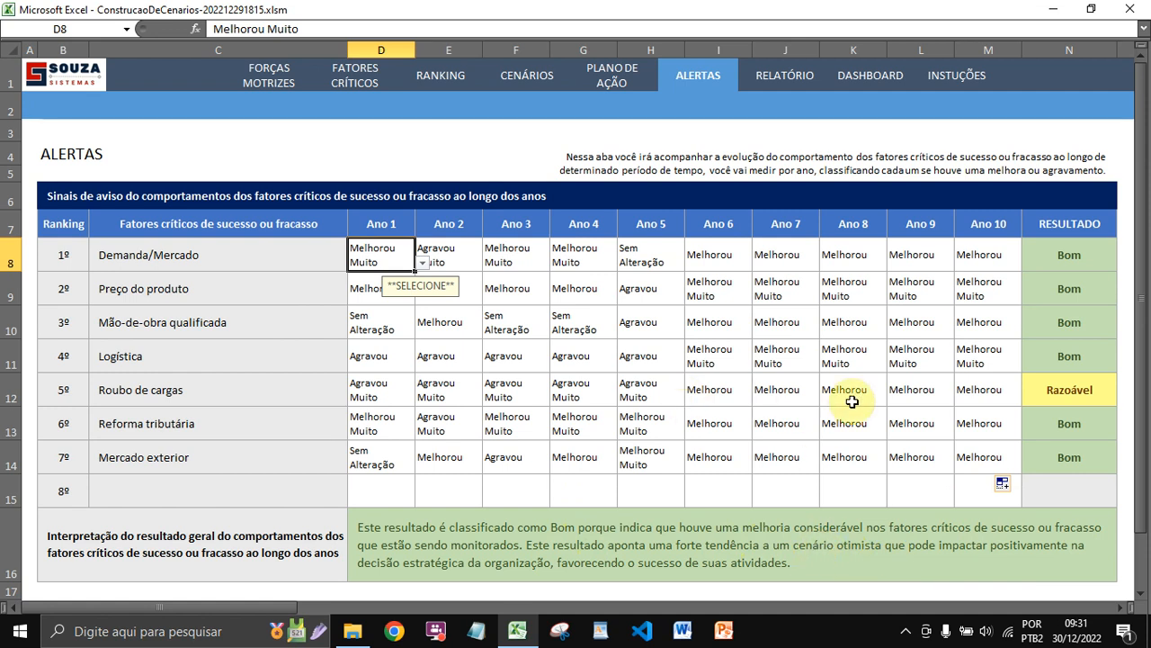
# Fill the Agravou rating over Ano 2 to Ano 10 for the factors ranked 2º to 7º
pyautogui.moveTo(658, 290); pyautogui.dragTo(1021, 371)
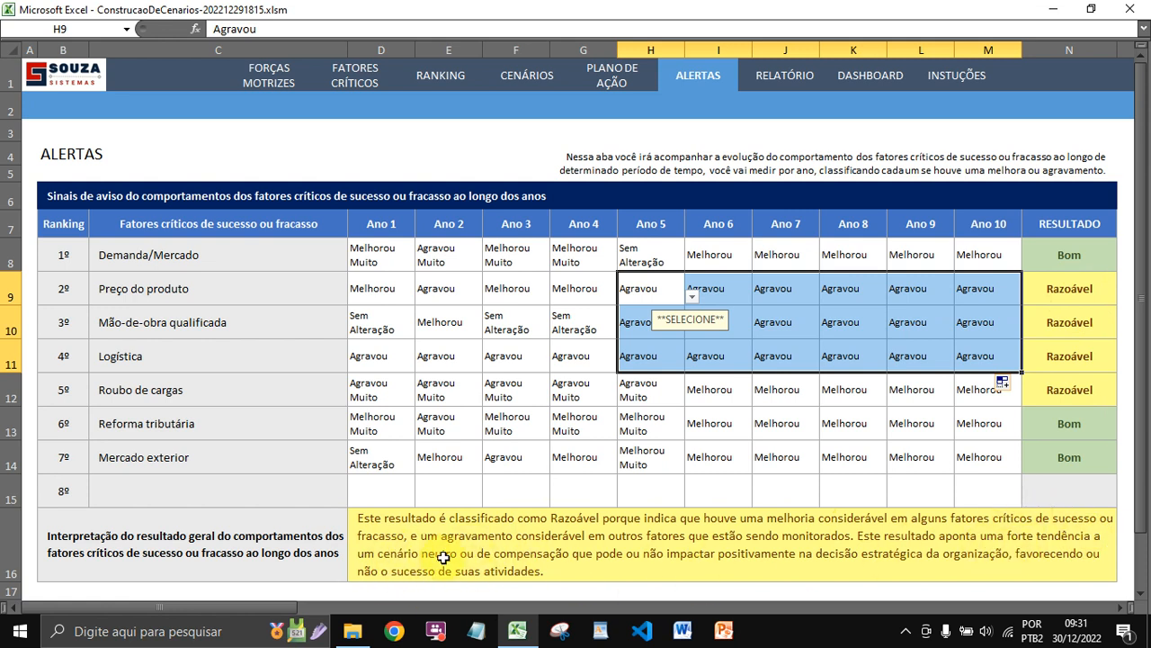
pyautogui.moveTo(1019, 370); pyautogui.dragTo(1014, 459)
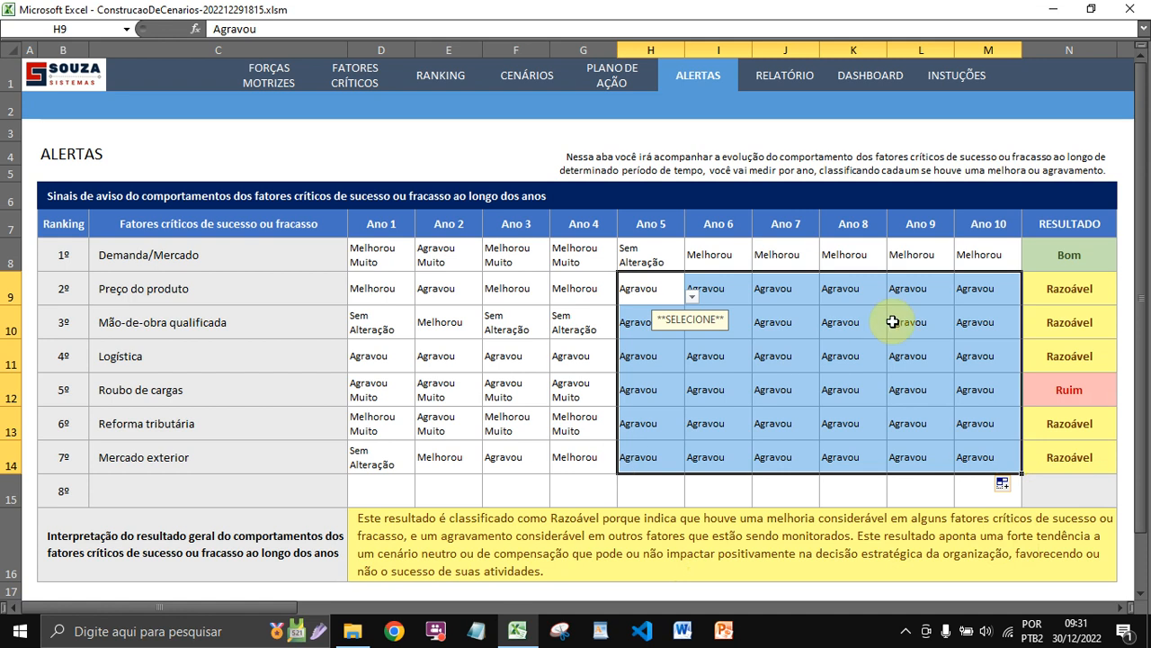
pyautogui.click(444, 285)
pyautogui.moveTo(483, 306); pyautogui.dragTo(614, 472)
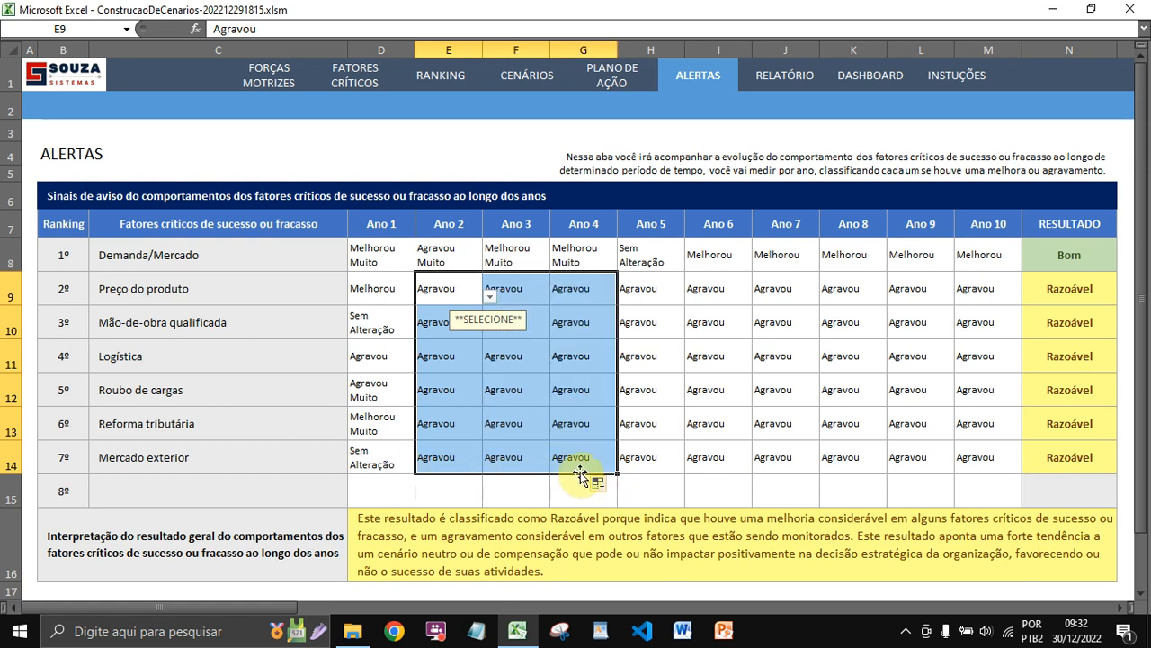
# Copy the Agravou rating to all seven factors in Ano 1 and extend it across through Ano 7
pyautogui.click(381, 361)
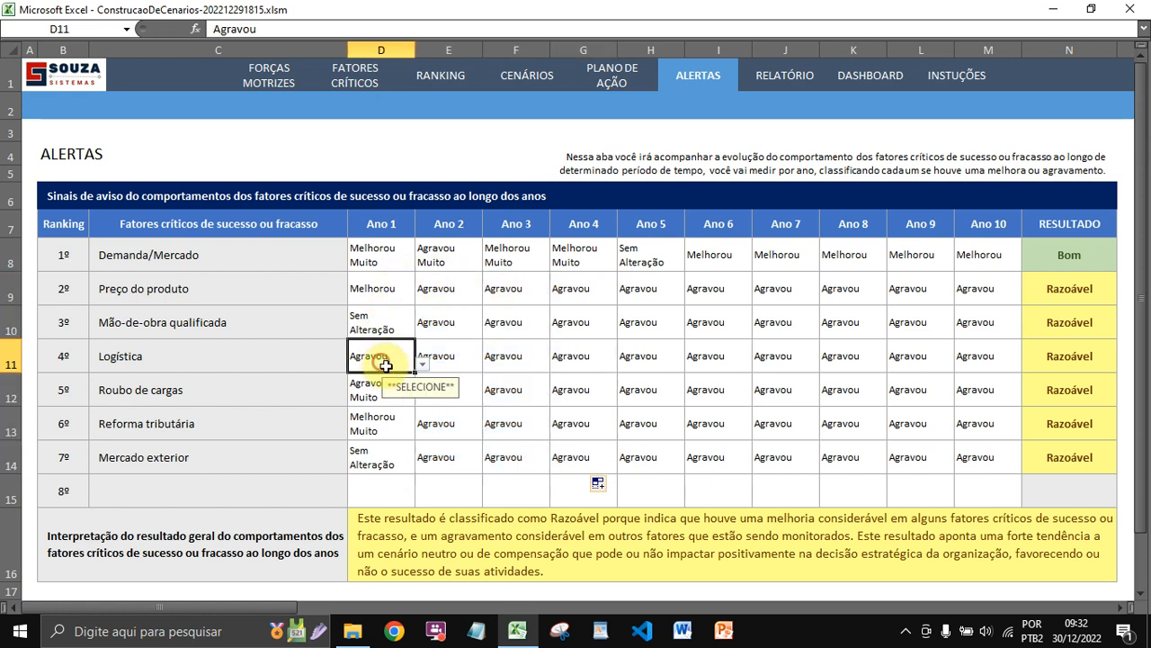
pyautogui.moveTo(415, 372); pyautogui.dragTo(414, 472)
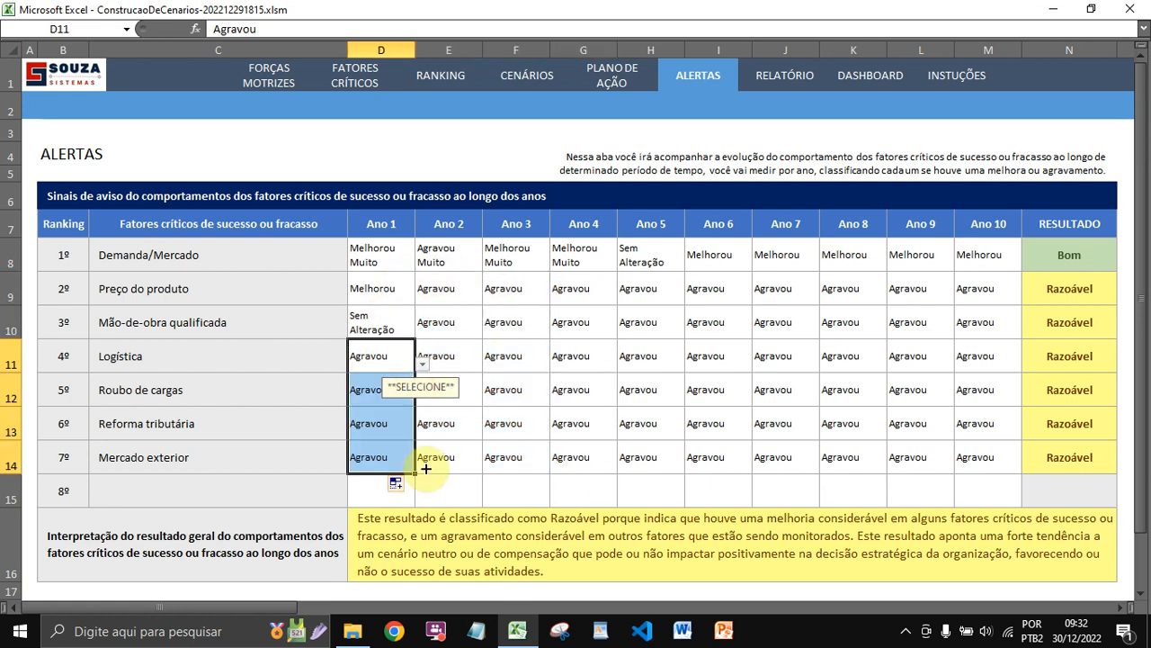
pyautogui.click(370, 357)
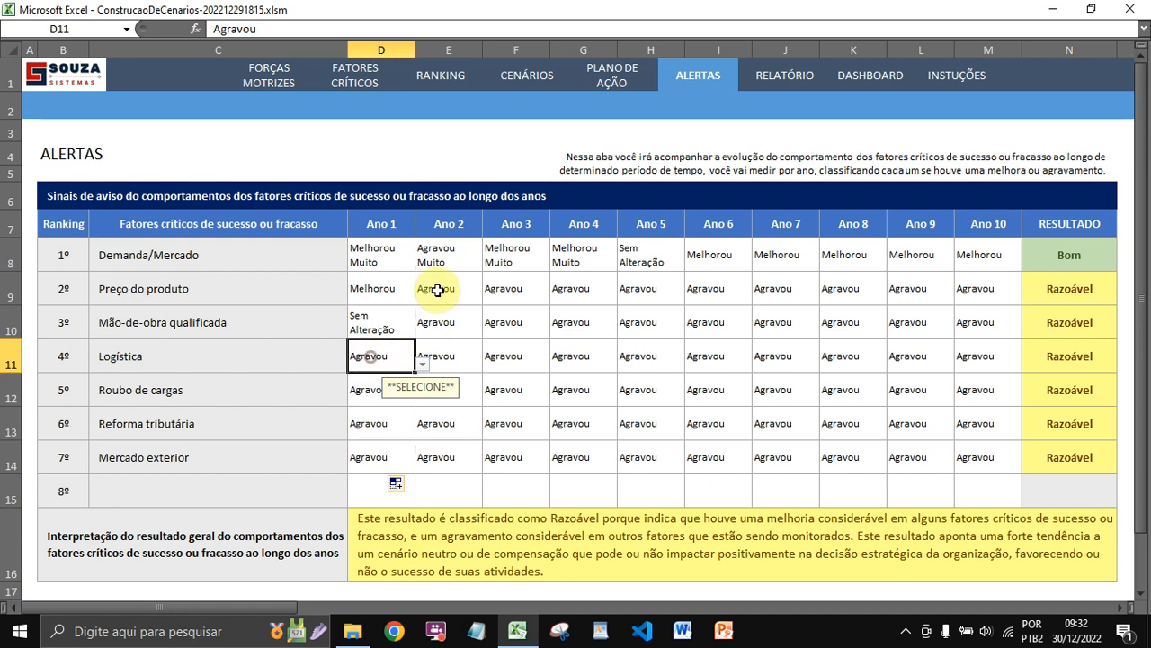
pyautogui.hotkey('ctrl', 'c')
pyautogui.rightClick(387, 255)
pyautogui.click(414, 316)
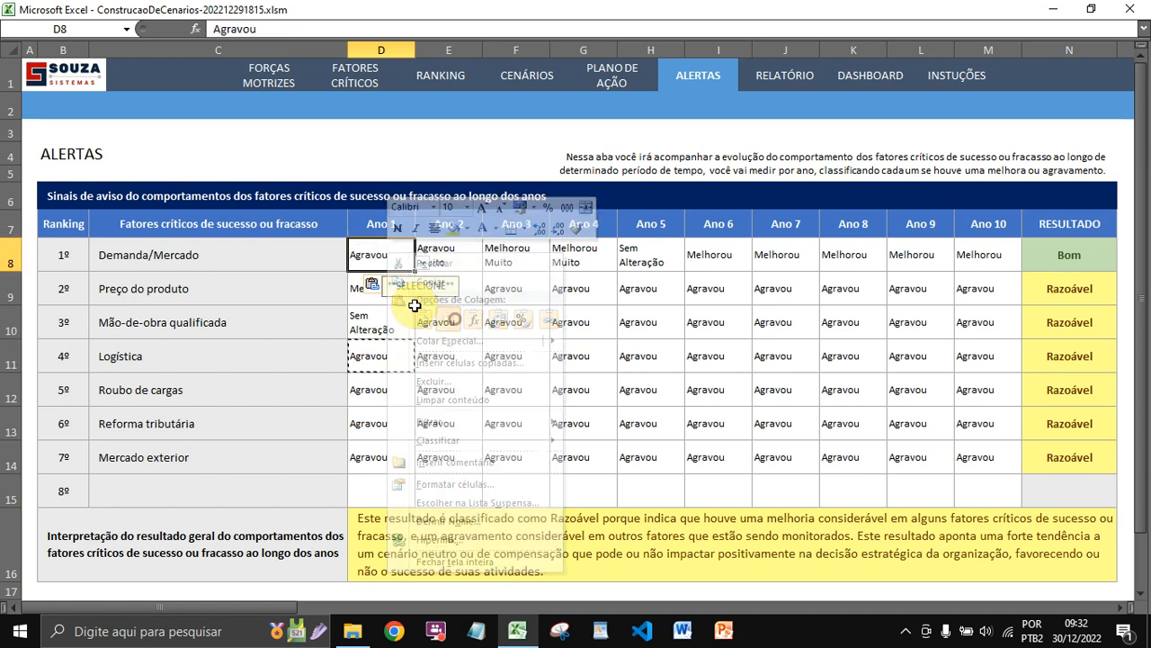
pyautogui.moveTo(416, 272); pyautogui.dragTo(409, 358)
pyautogui.click(356, 257)
pyautogui.moveTo(356, 256); pyautogui.dragTo(813, 474)
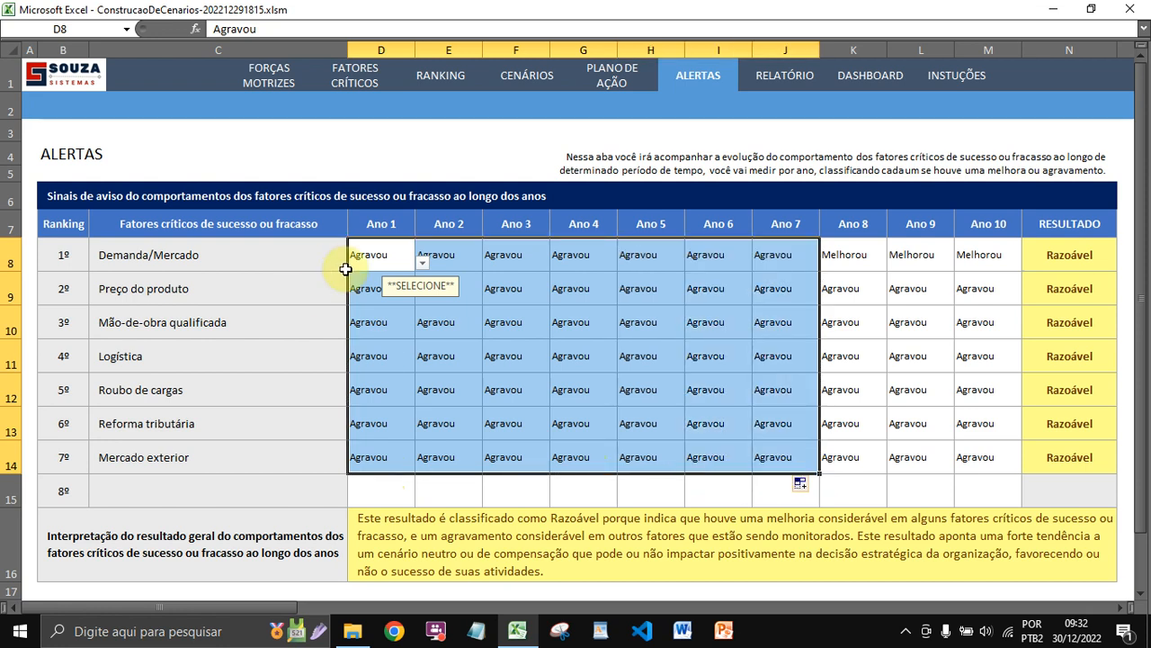
# Set Demanda/Mercado in Ano 1 to Agravou Muito and fill it over all seven factors through Ano 7
pyautogui.click(380, 260)
pyautogui.click(423, 263)
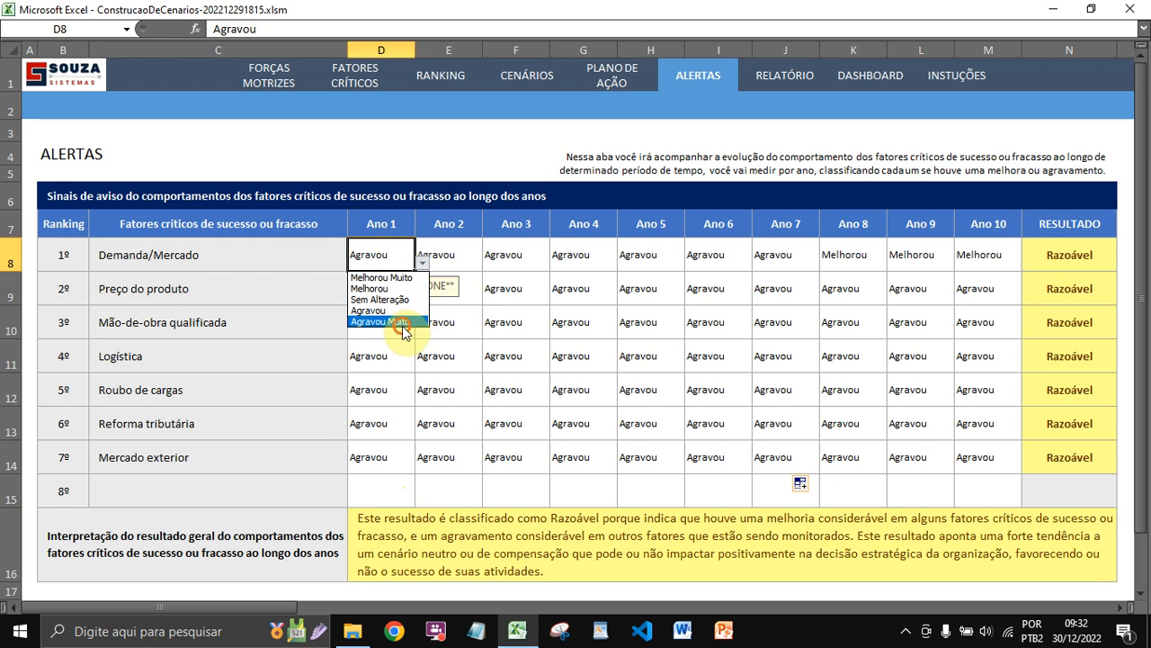
pyautogui.click(392, 324)
pyautogui.moveTo(412, 273); pyautogui.dragTo(399, 476)
pyautogui.moveTo(482, 473); pyautogui.dragTo(799, 481)
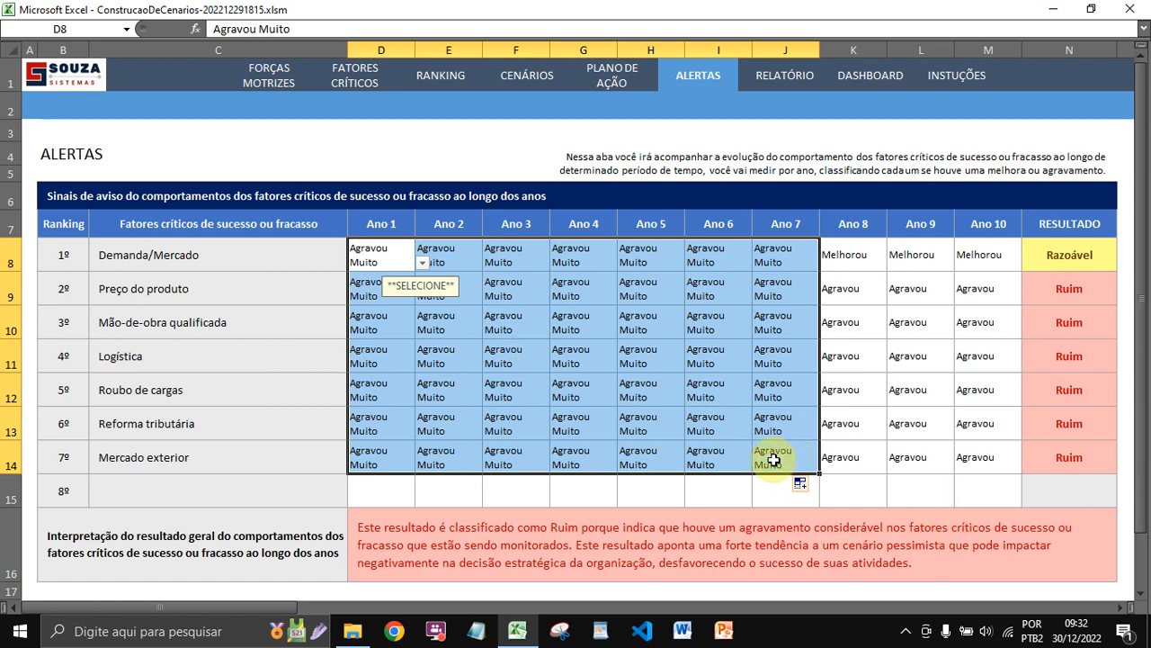
pyautogui.click(385, 454)
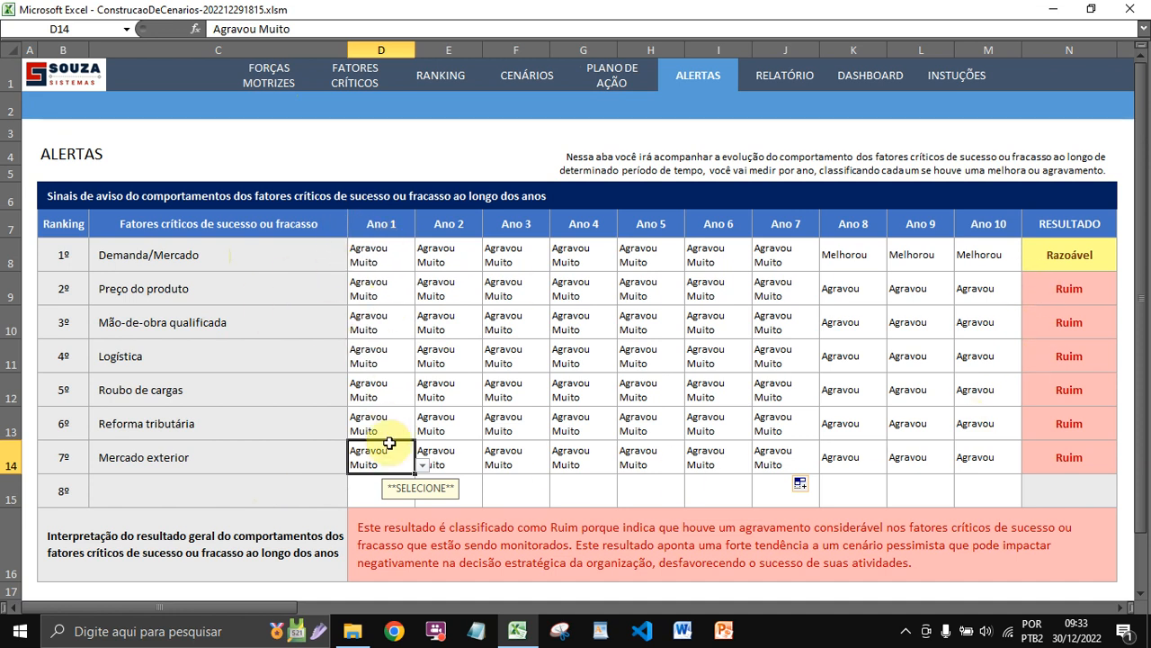
pyautogui.click(377, 256)
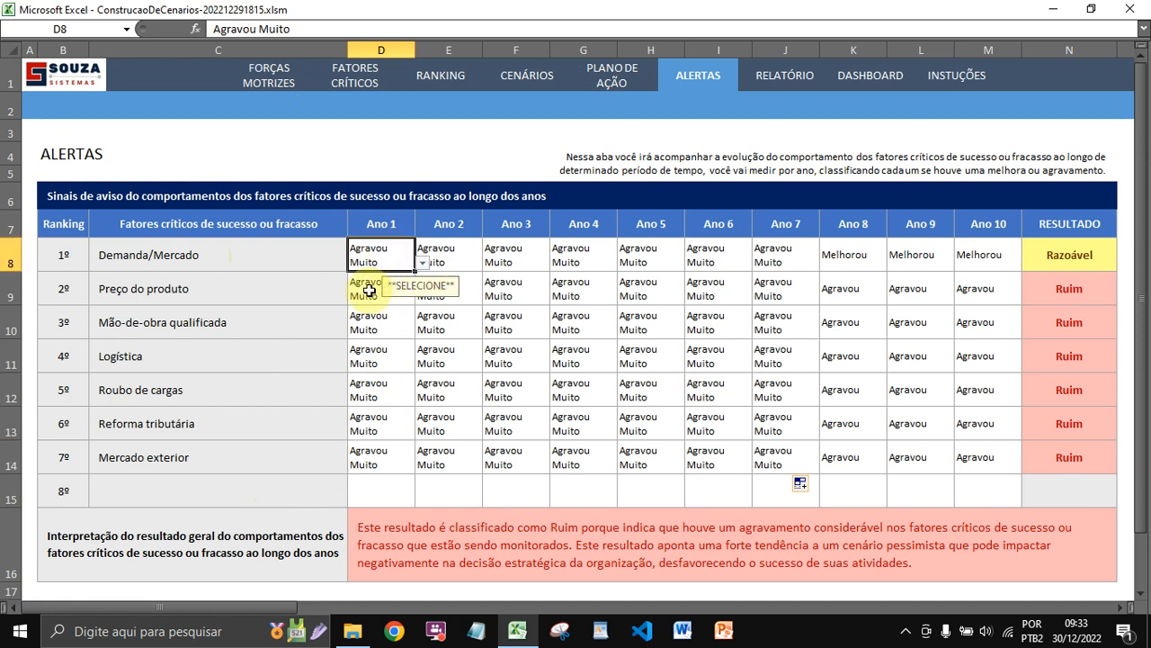